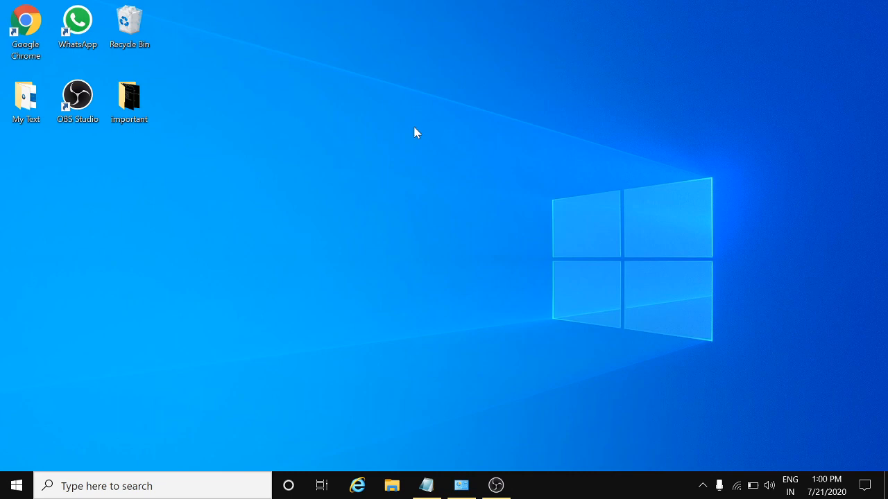
Refresh the desktop, then search 'win' from Start and open Windows Defender Firewall in Control Panel
right_click(414, 127)
left_click(455, 168)
left_click(15, 486)
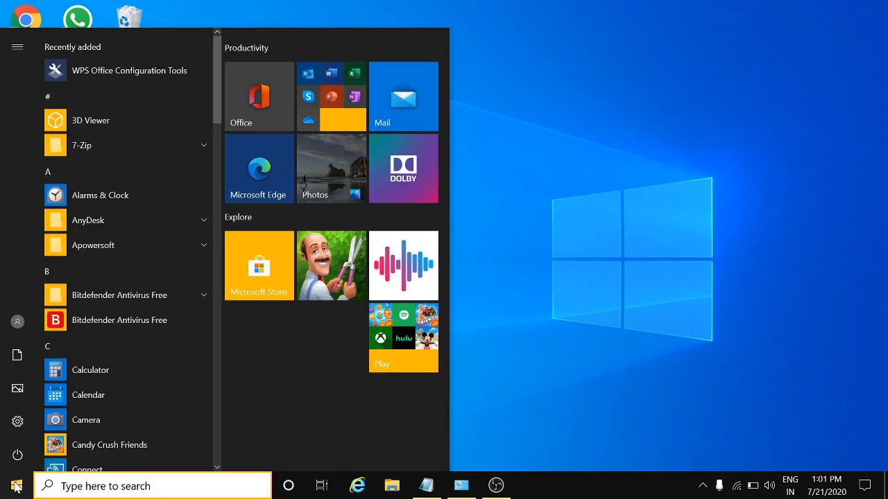
type("win")
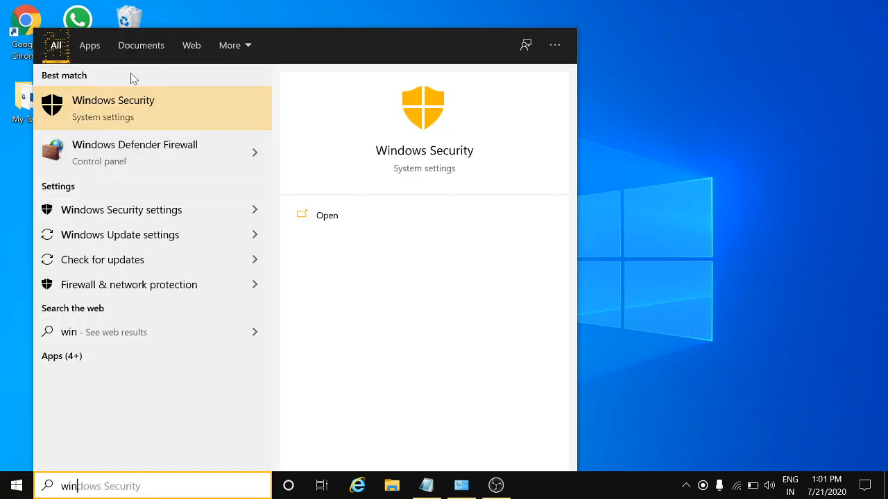
left_click(102, 143)
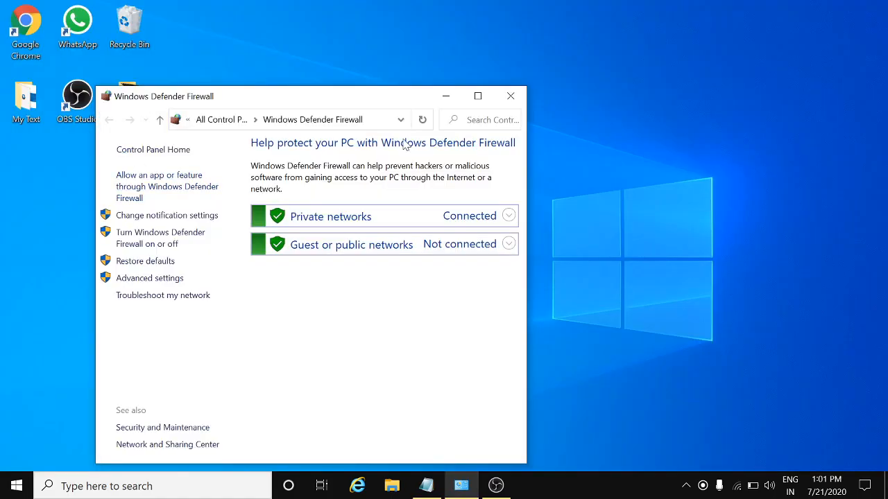
Maximize the firewall window, view the on/off settings page, and return to the firewall overview
left_click(477, 96)
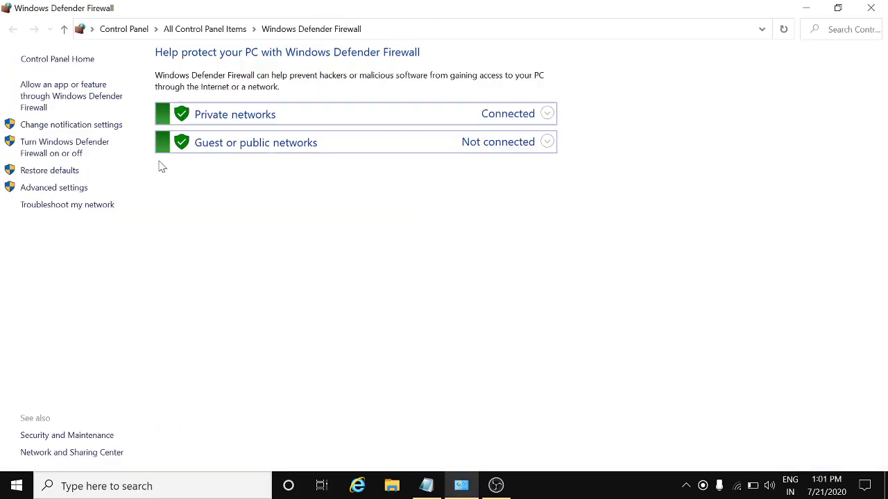
left_click(70, 146)
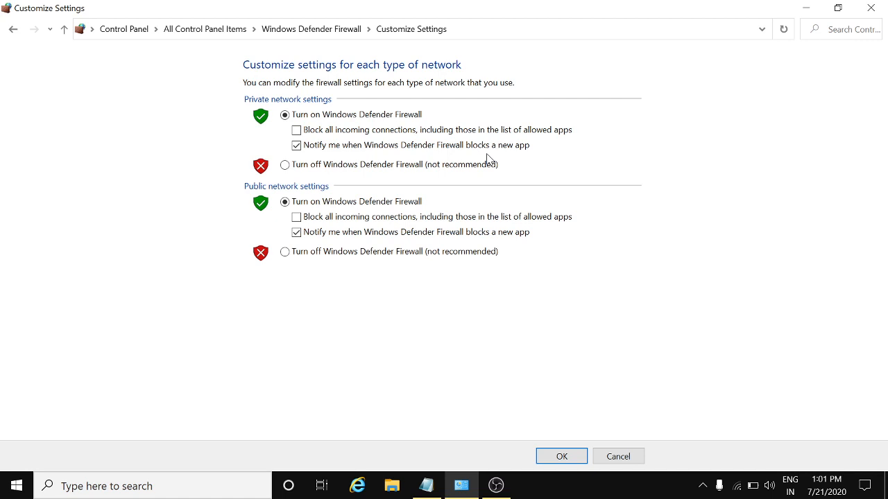
left_click(332, 34)
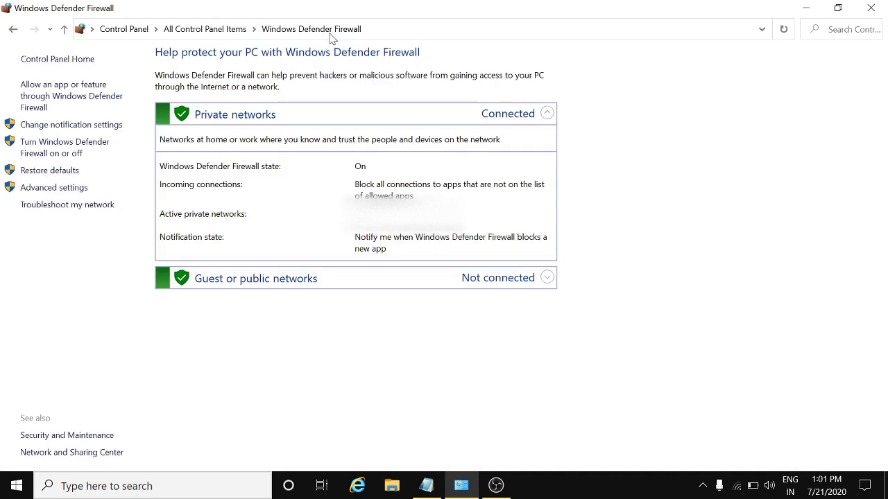
Open Advanced settings and display the Outbound Rules list
left_click(46, 188)
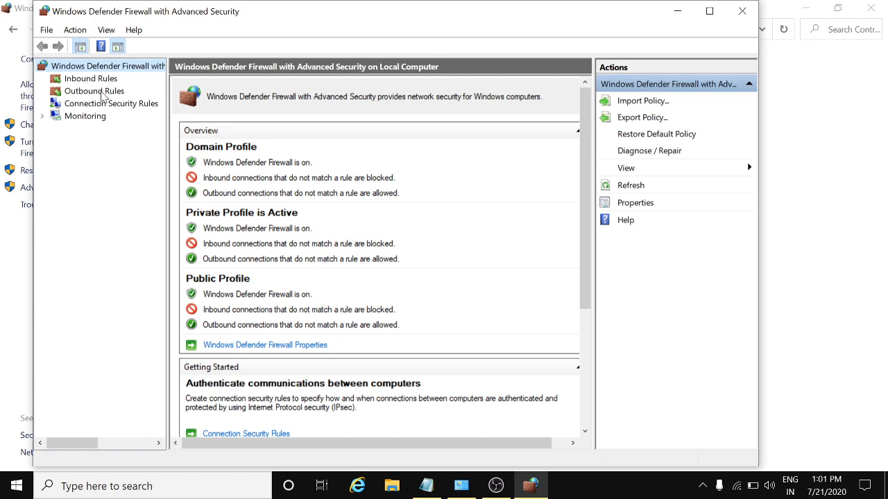
left_click(94, 92)
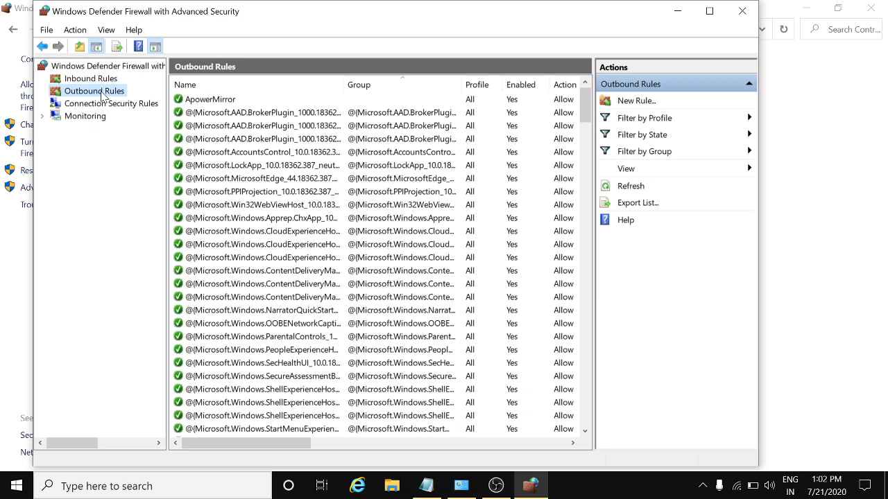
Start a new outbound rule of the Program type and maximize the main firewall window
left_click(638, 101)
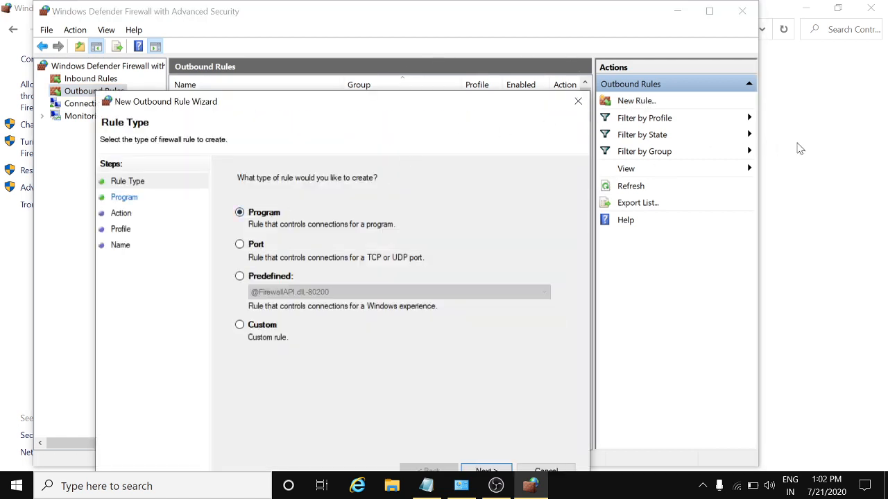
left_click(486, 471)
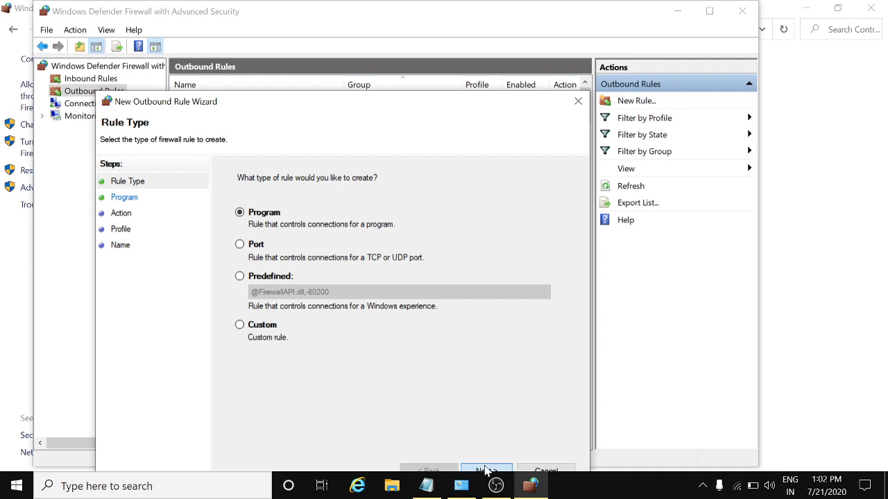
left_click(711, 12)
left_click(710, 13)
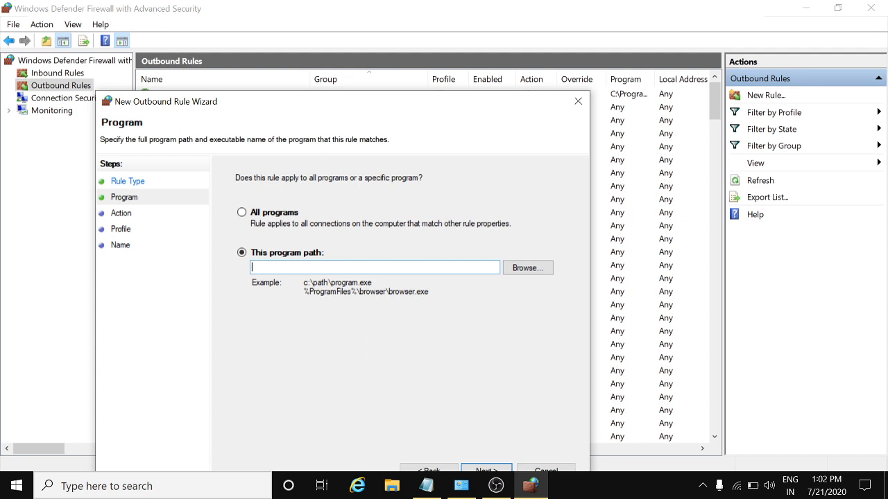
Browse for the rule's program file and navigate to C:\Program Files (x86)
left_click(525, 271)
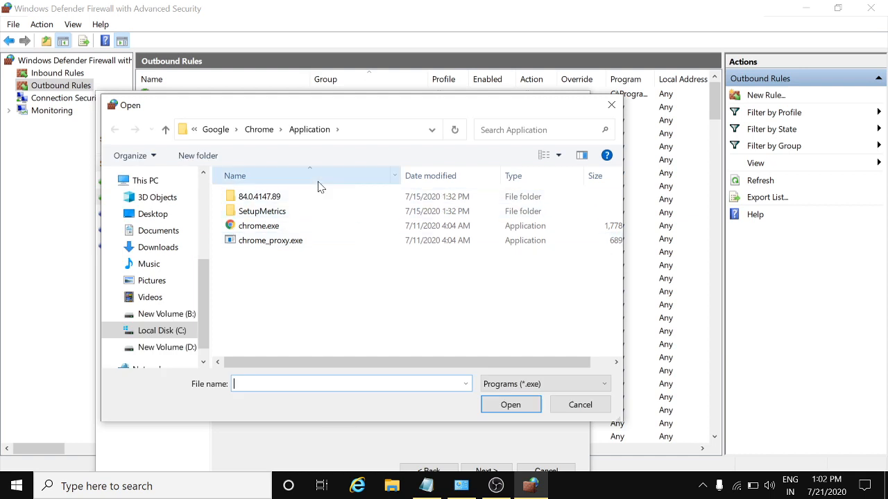
left_click(218, 134)
left_click(290, 135)
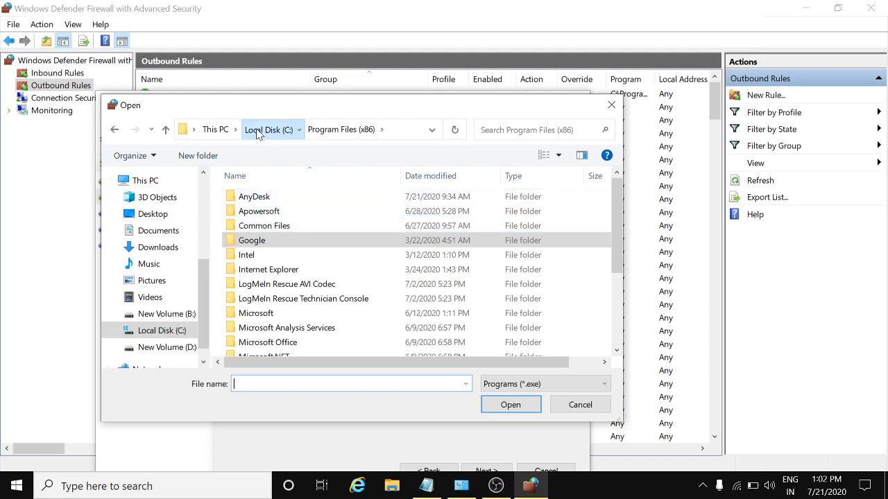
left_click(260, 129)
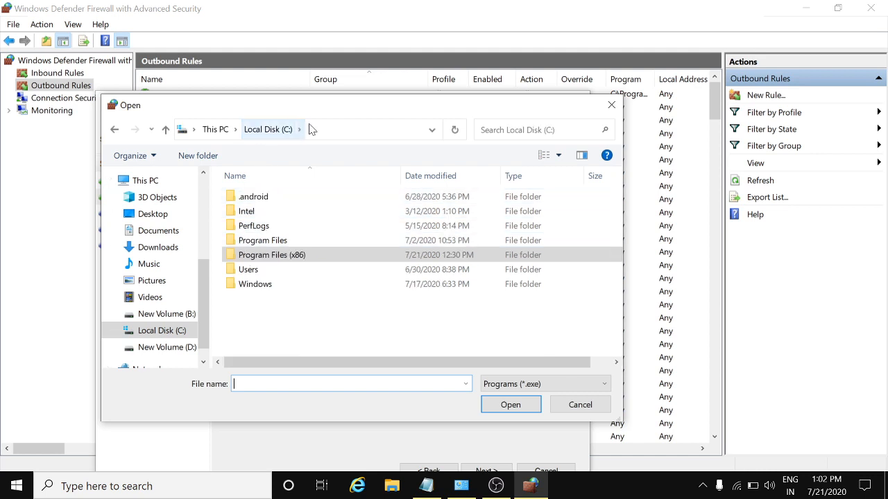
double_click(284, 258)
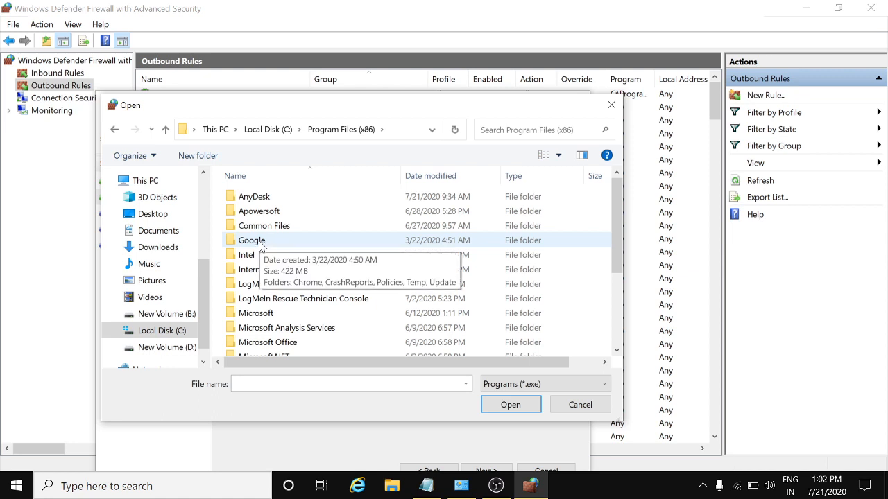
Go into Google\Chrome\Application and choose chrome.exe as the rule's program
left_click(262, 246)
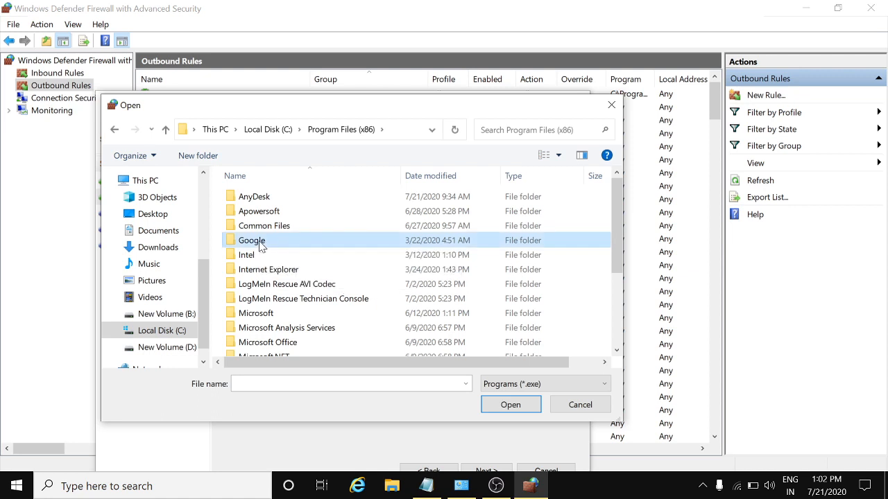
left_click(261, 245)
double_click(305, 246)
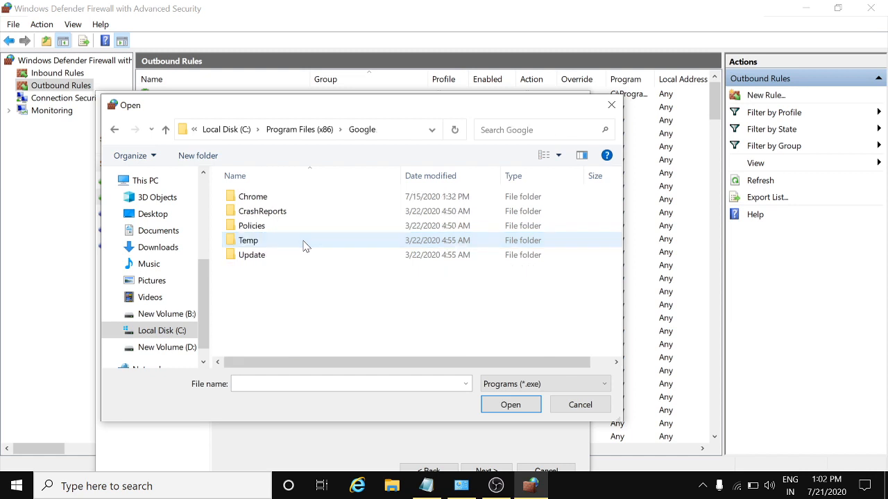
left_click(267, 199)
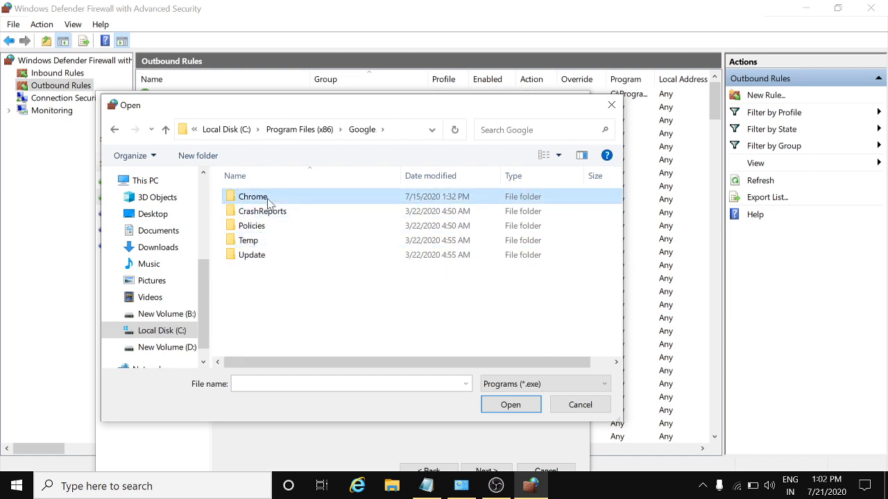
double_click(267, 198)
double_click(268, 199)
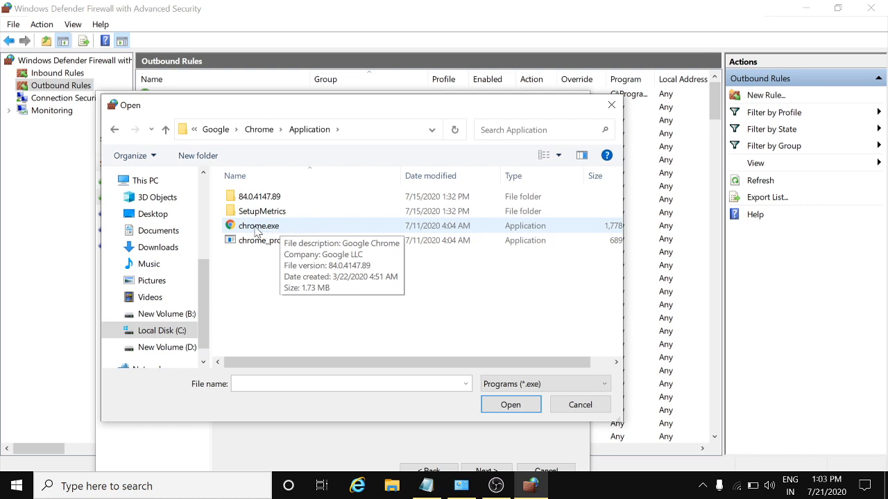
left_click(256, 232)
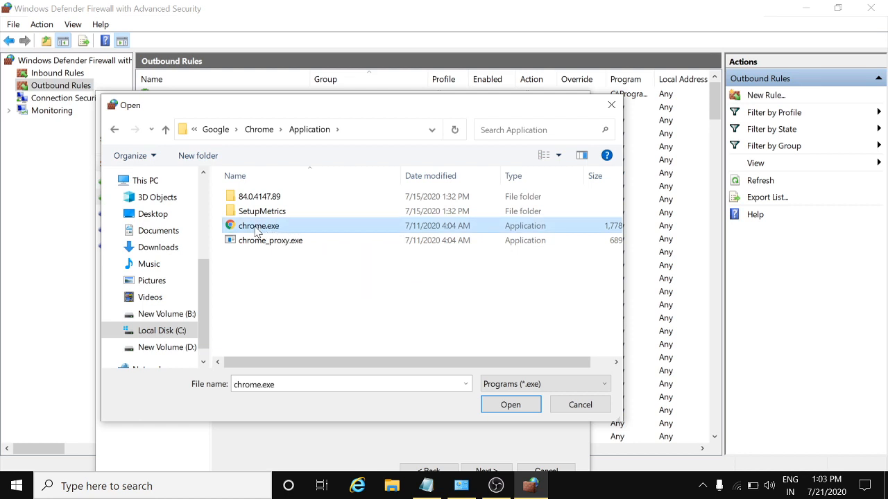
left_click(514, 412)
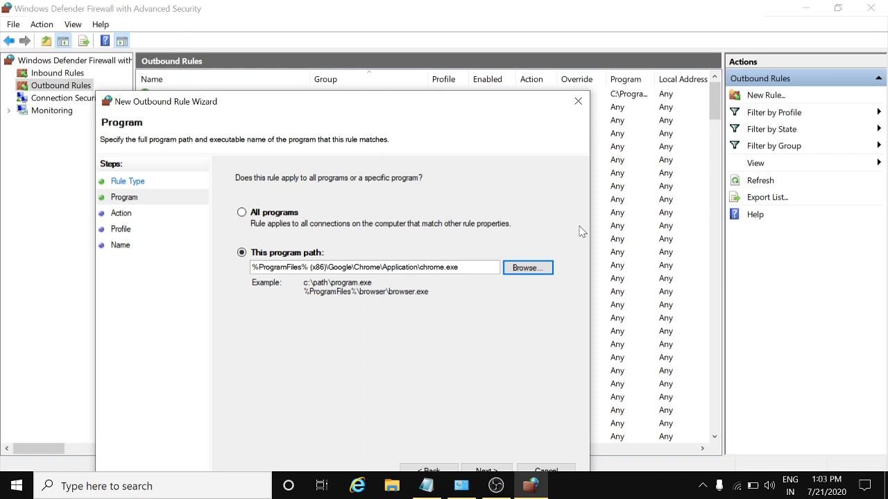
Keep 'Block the connection' for all profiles and finish the rule named 'i blocked this sit'
left_click(487, 471)
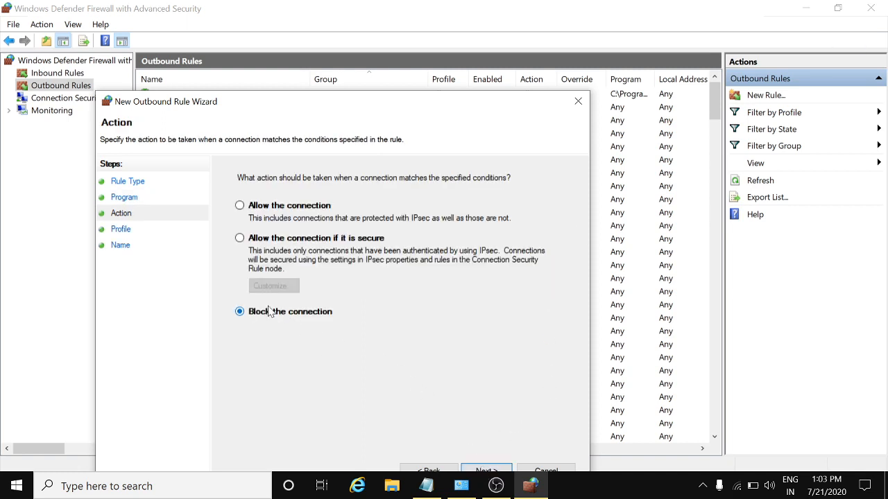
left_click(493, 471)
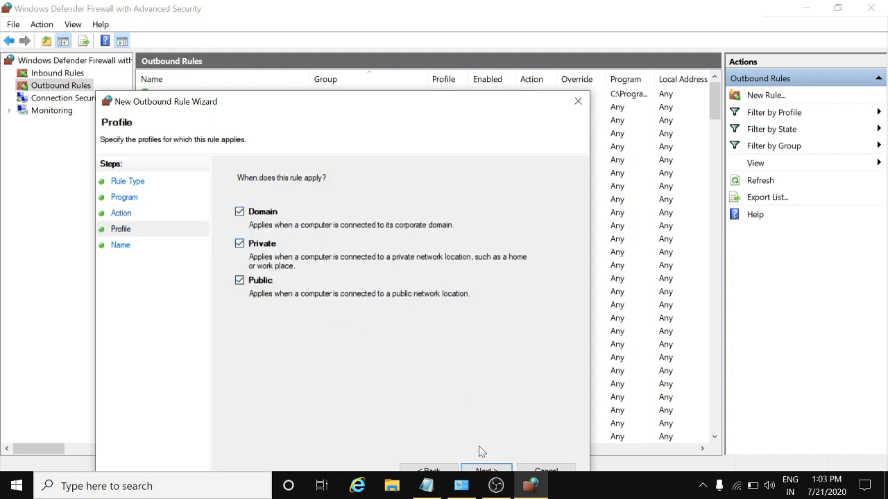
left_click(483, 471)
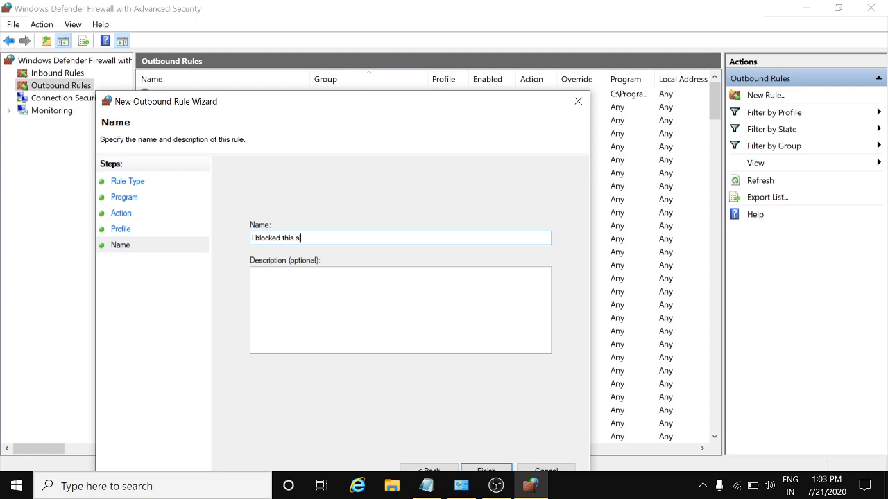
left_click(472, 470)
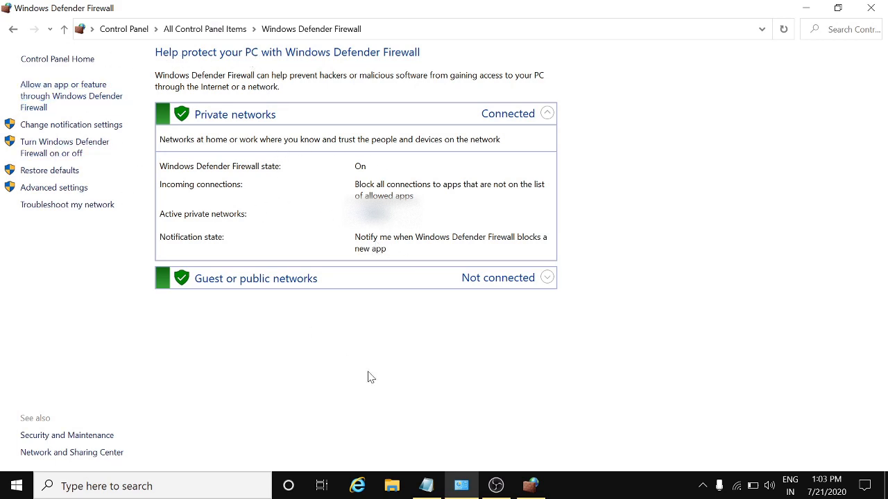
Confirm 'i blocked this sit' appears under Outbound Rules, then minimize both firewall windows
left_click(529, 486)
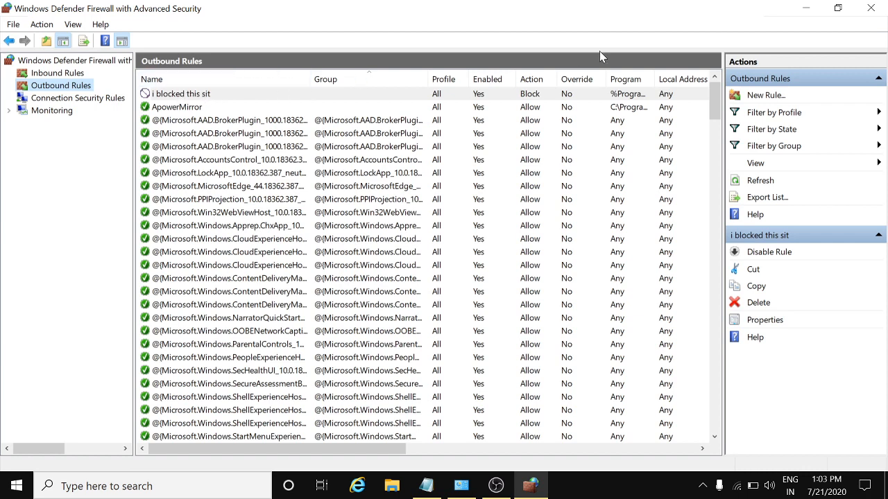
left_click(801, 10)
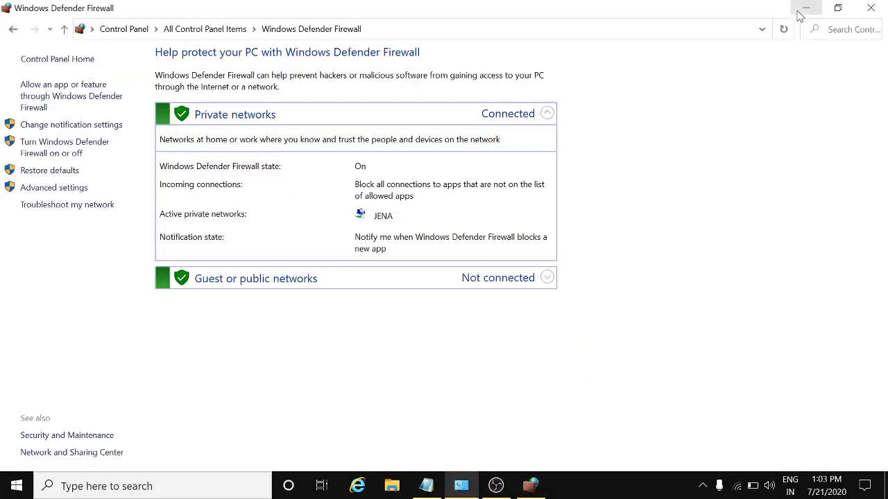
left_click(803, 10)
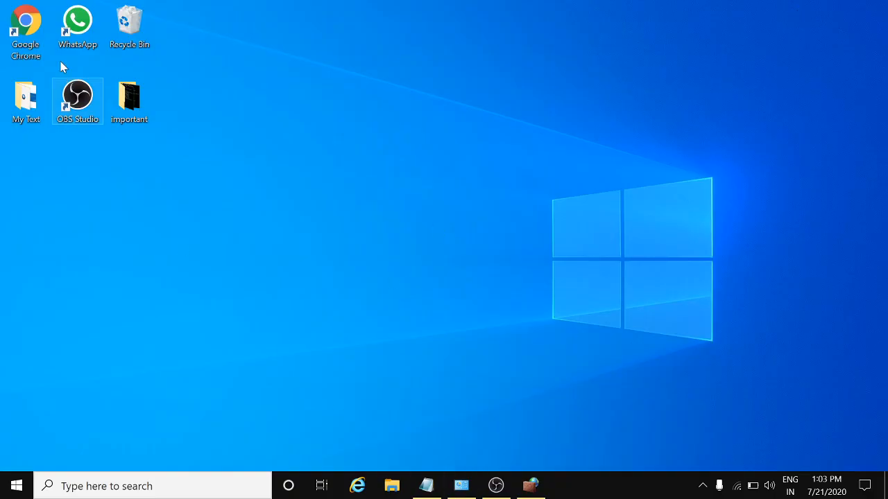
Launch Chrome and verify the YouTube and Google Maps bookmarks fail to load under the block rule
double_click(38, 18)
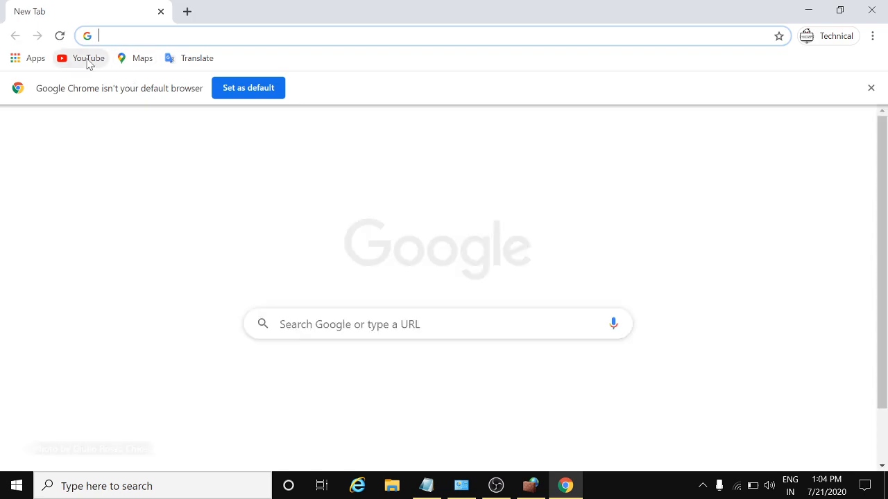
left_click(88, 58)
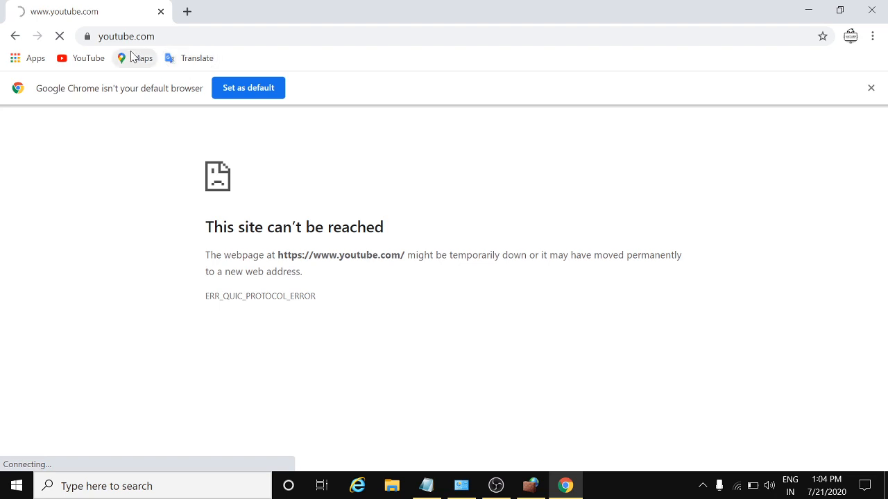
left_click(139, 63)
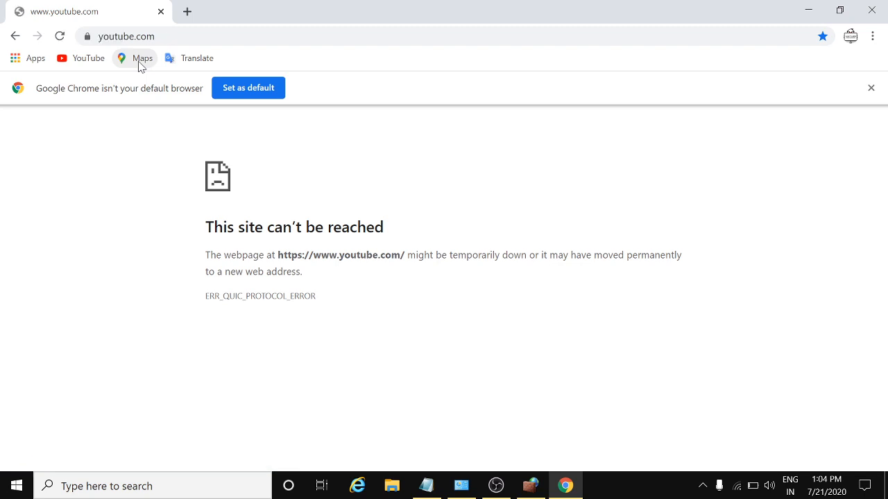
left_click(81, 62)
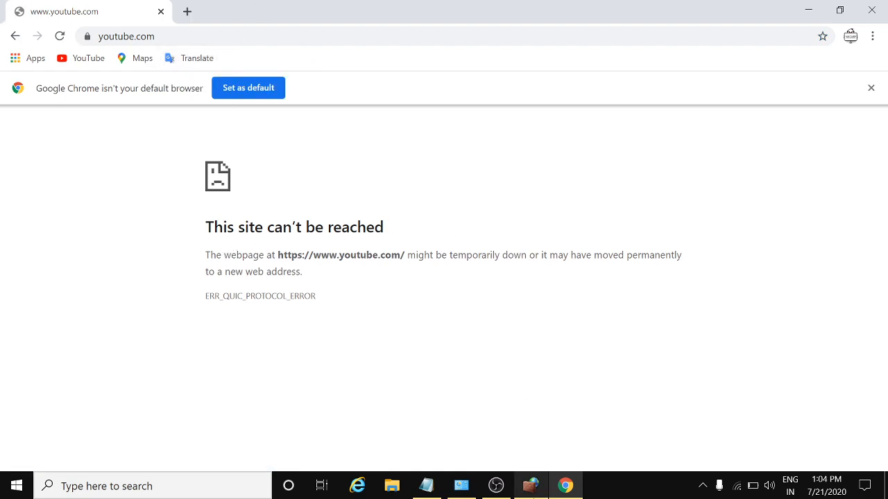
left_click(530, 486)
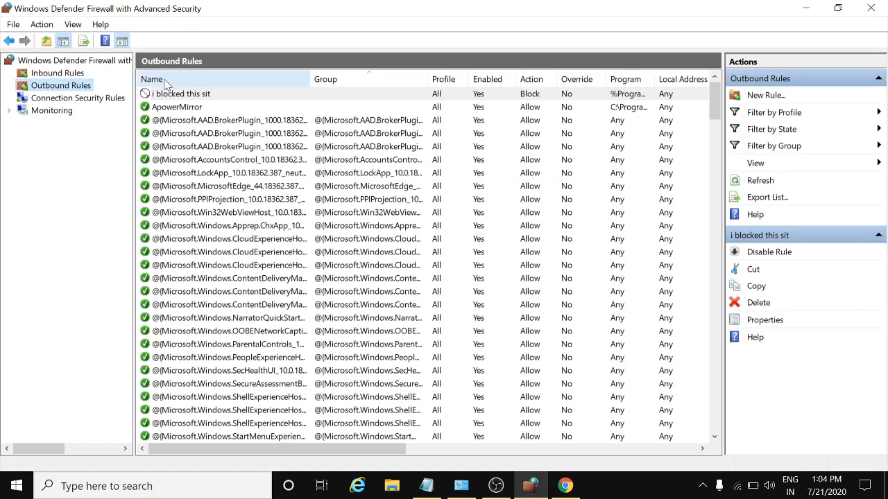
Delete the 'i blocked this sit' rule, confirm with Yes, and minimize the firewall window
left_click(755, 305)
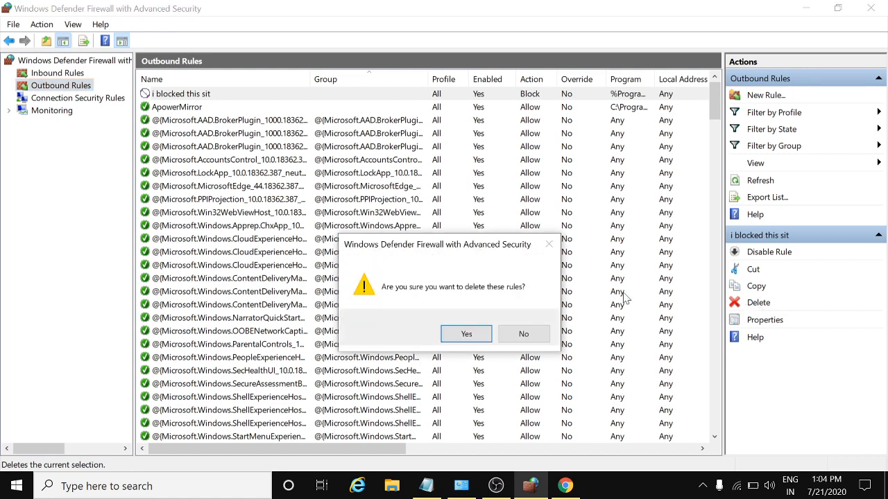
left_click(464, 335)
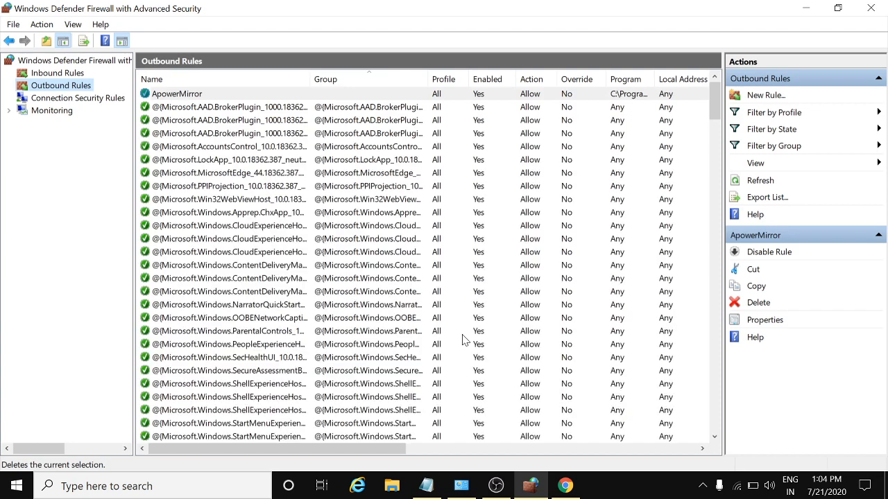
left_click(805, 9)
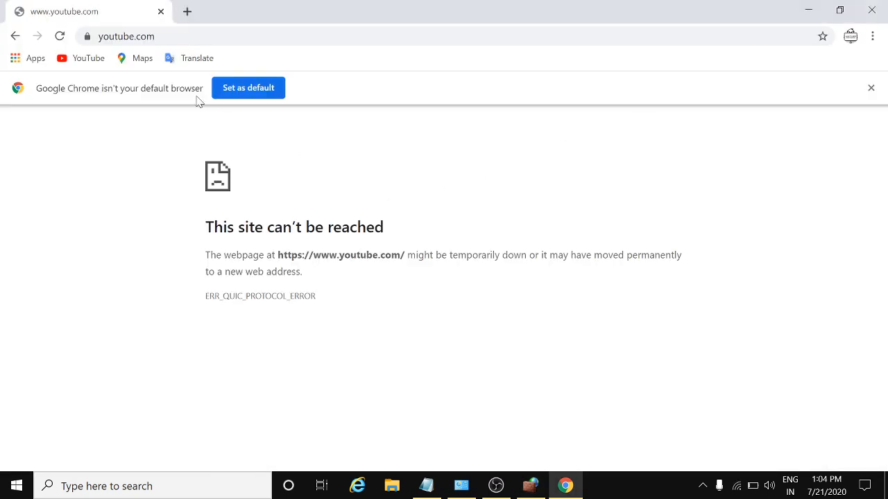
Check that Google Maps, YouTube and Google Translate load again, then close Chrome
left_click(125, 63)
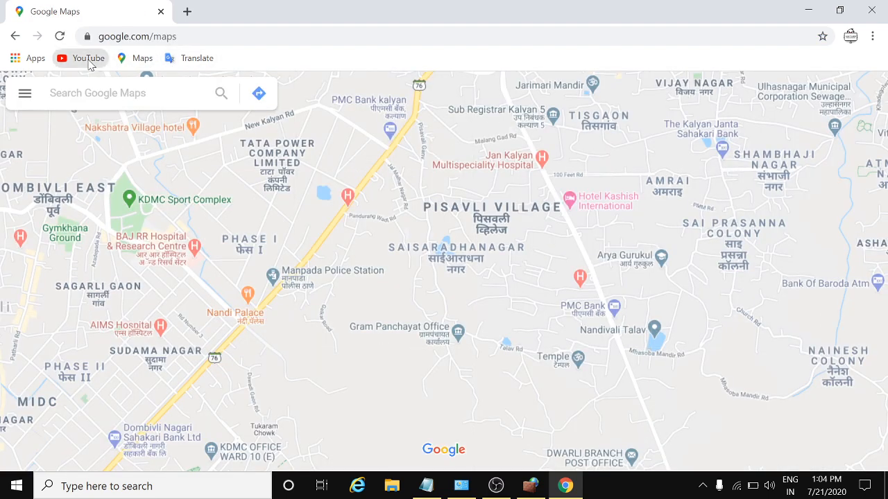
left_click(90, 63)
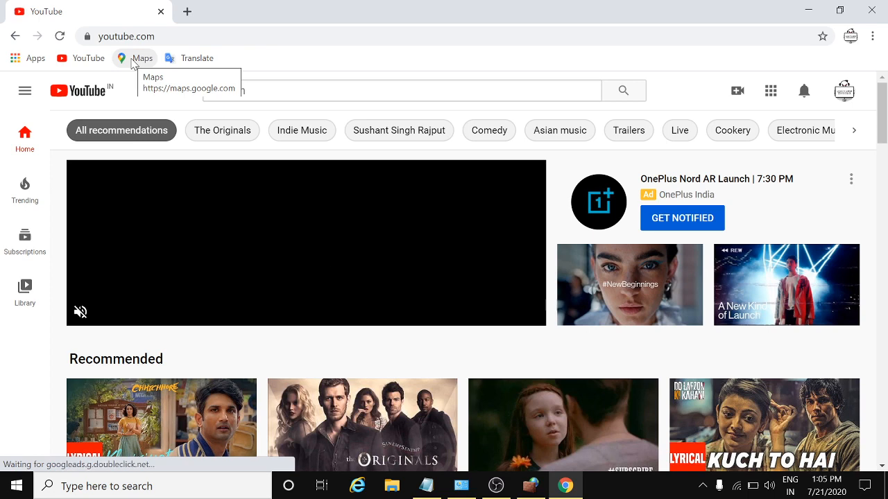
left_click(133, 61)
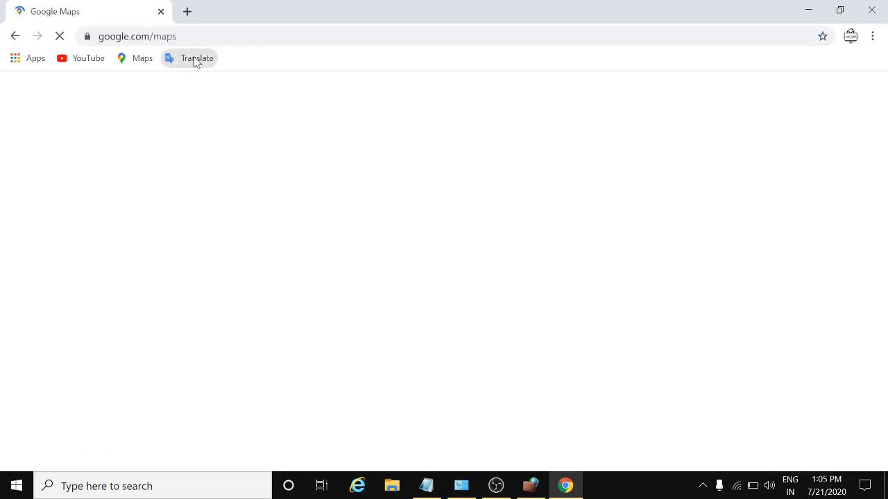
left_click(197, 62)
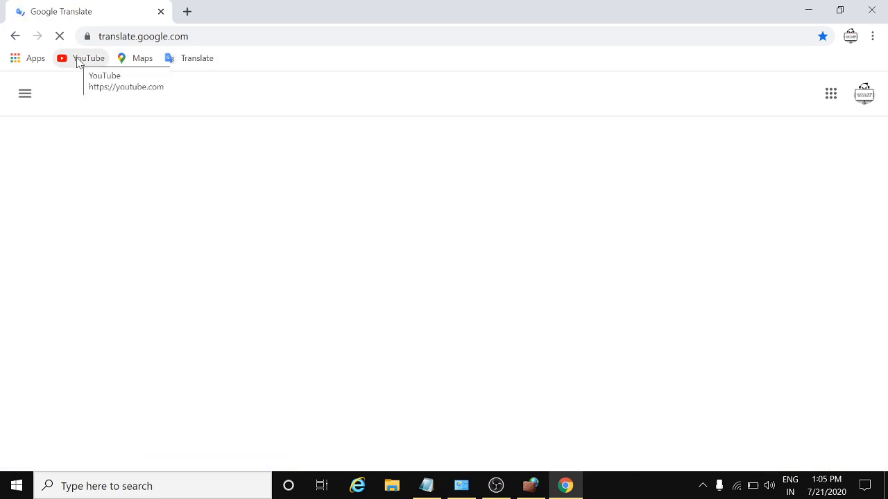
left_click(77, 60)
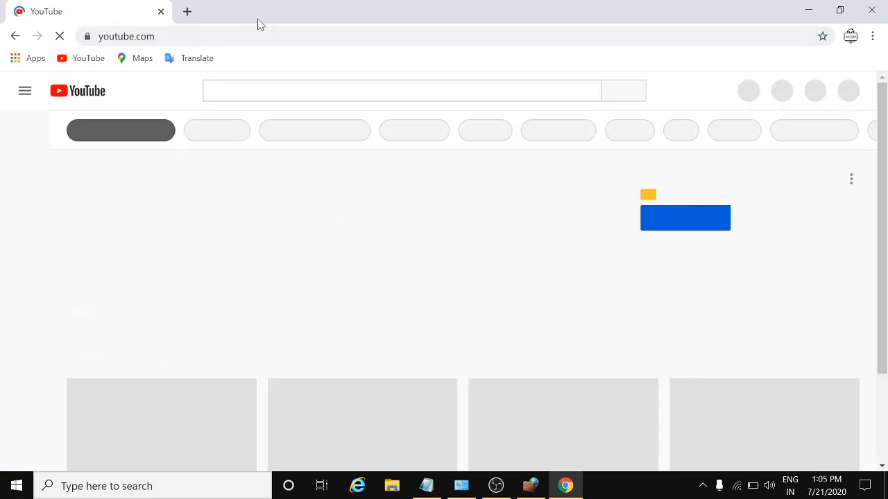
left_click(872, 10)
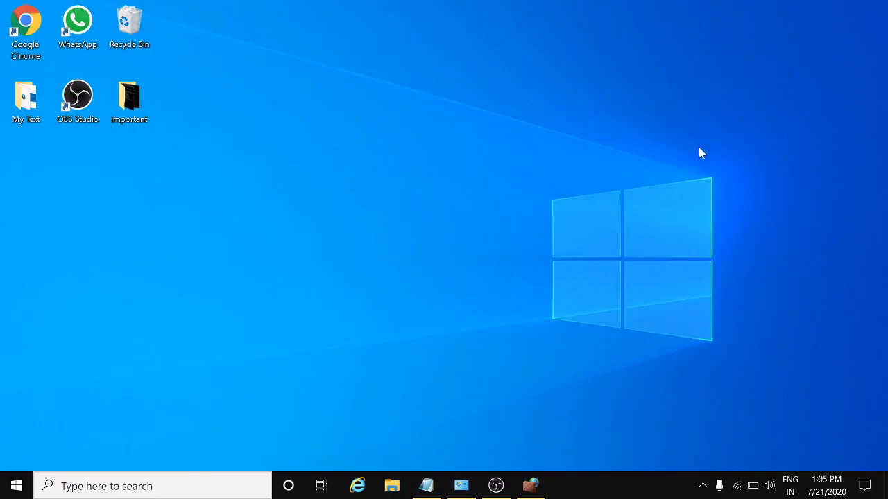
Begin a new outbound rule of type Program in the firewall's New Rule wizard
left_click(530, 485)
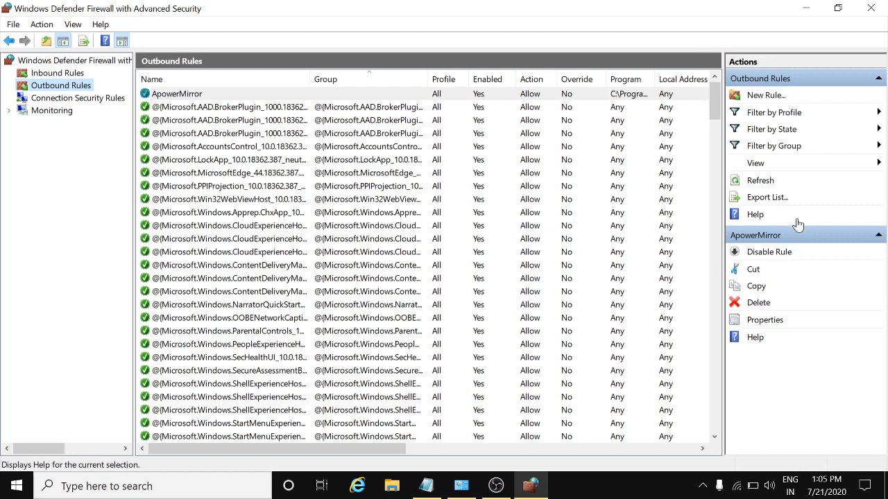
left_click(769, 99)
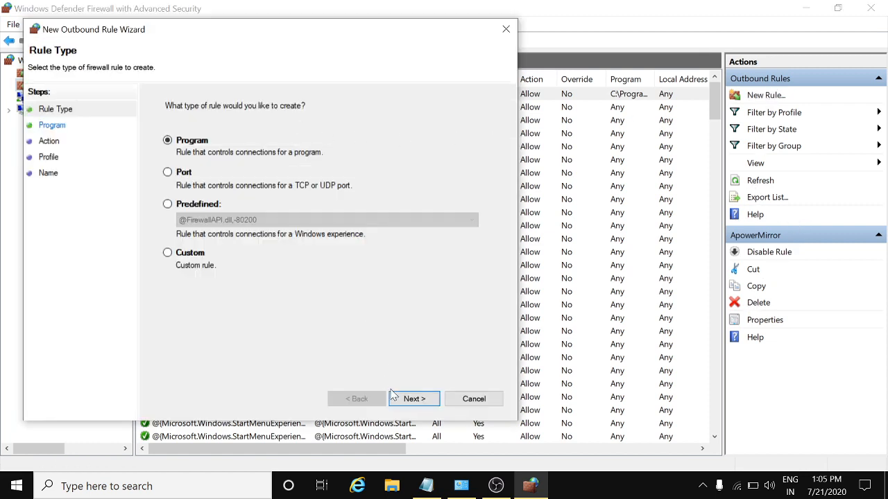
left_click(406, 399)
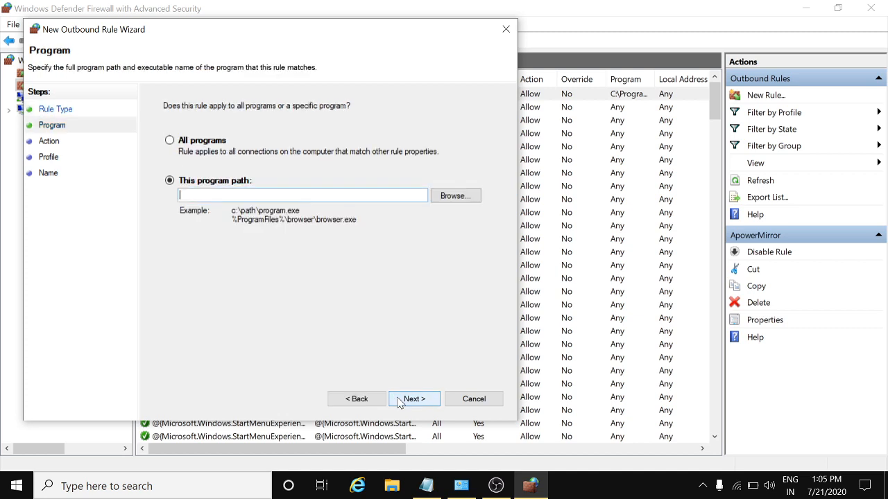
Set the rule's program to Program Files (x86)\Internet Explorer\iexplore.exe, briefly checking Internet Explorer
left_click(454, 197)
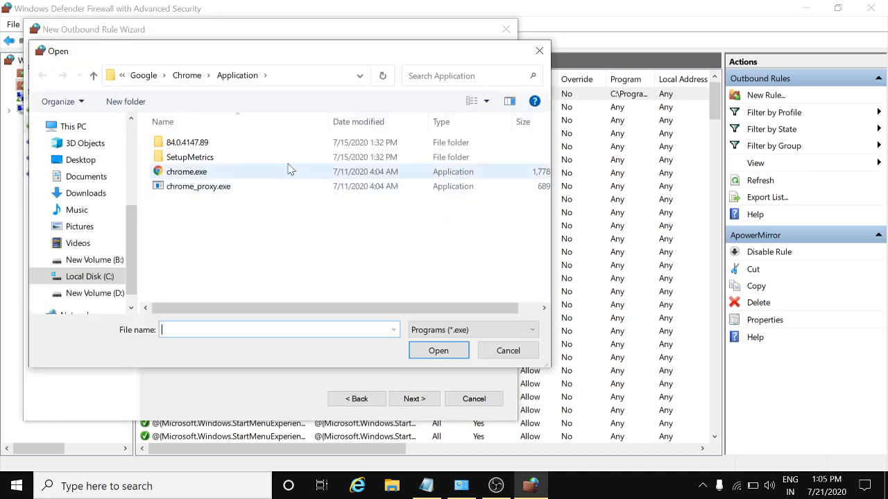
left_click(141, 78)
left_click(220, 82)
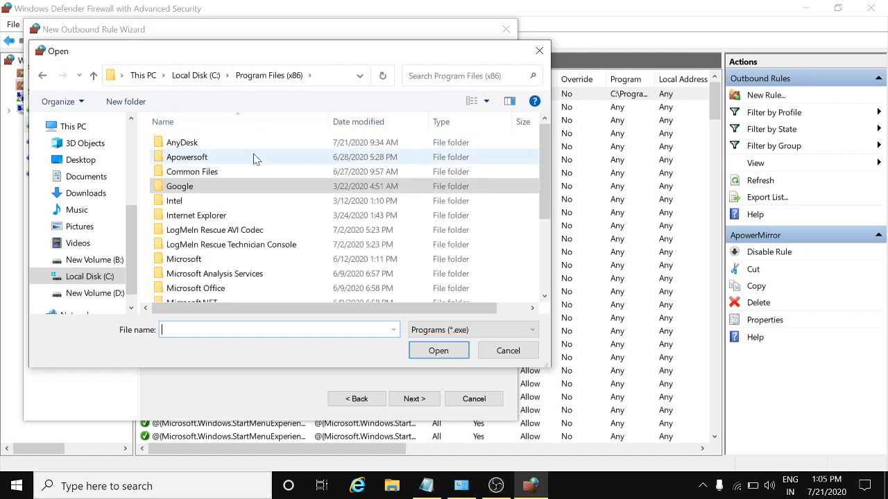
left_click(205, 222)
double_click(205, 220)
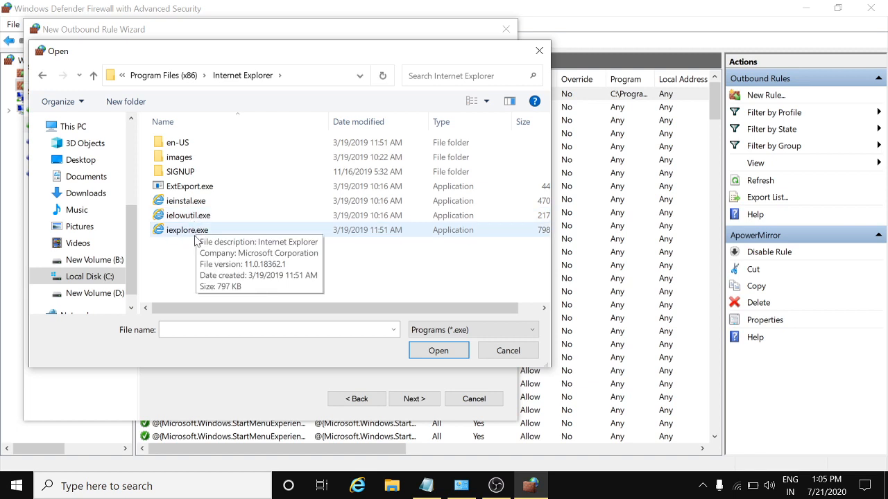
left_click(203, 232)
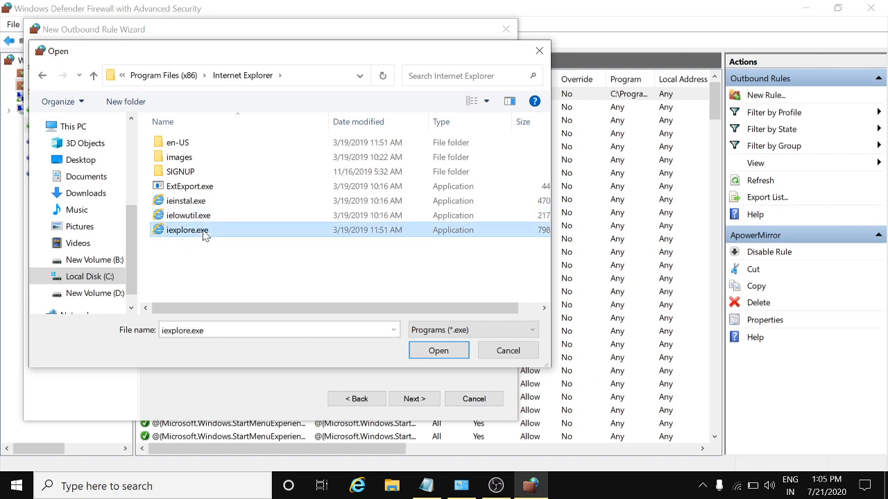
left_click(444, 350)
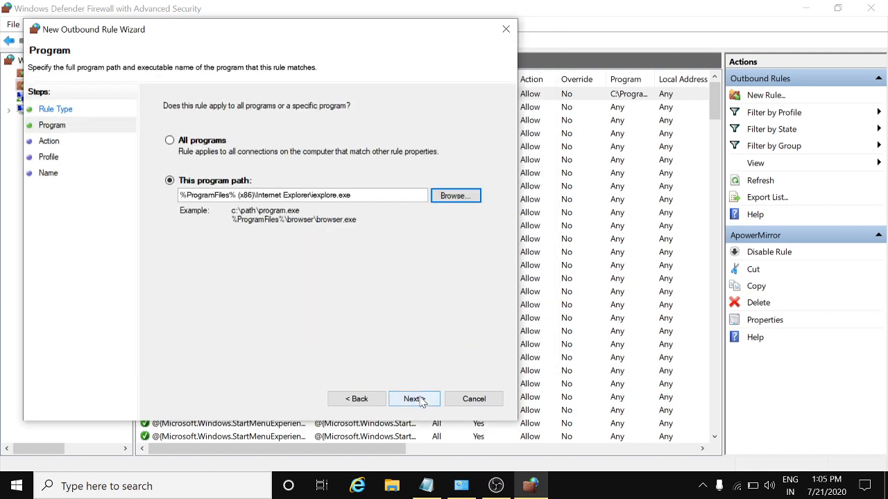
left_click(357, 485)
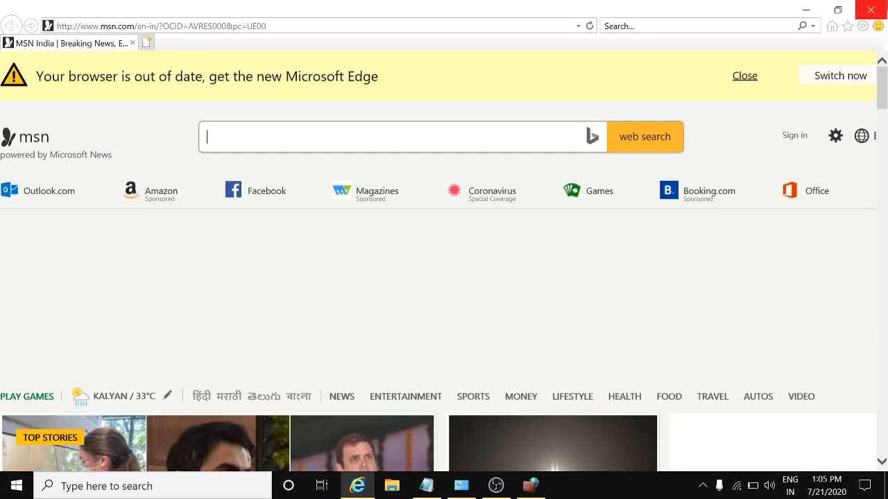
left_click(877, 8)
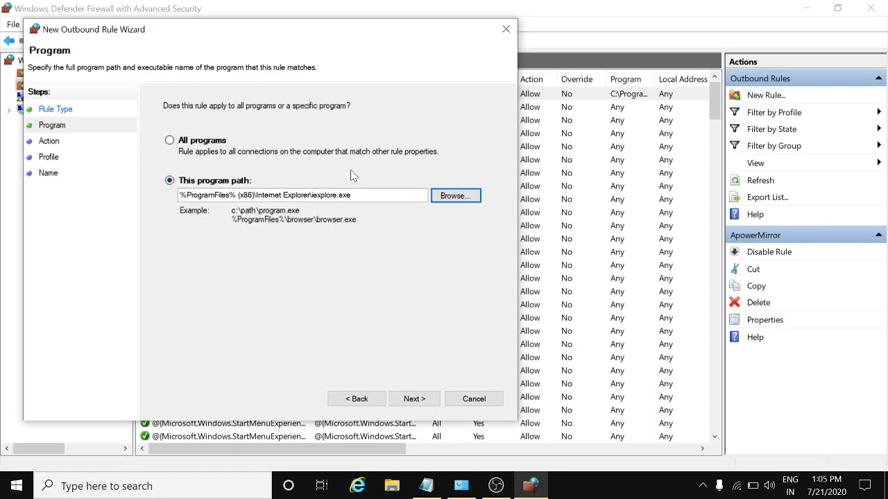
Block iexplore.exe on Domain, Private and Public profiles as rule 'i blocked this site'
left_click(415, 399)
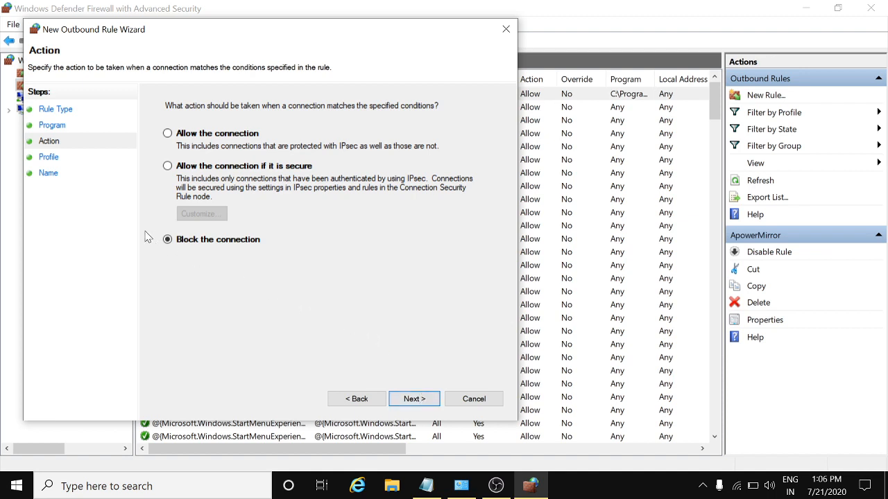
left_click(432, 399)
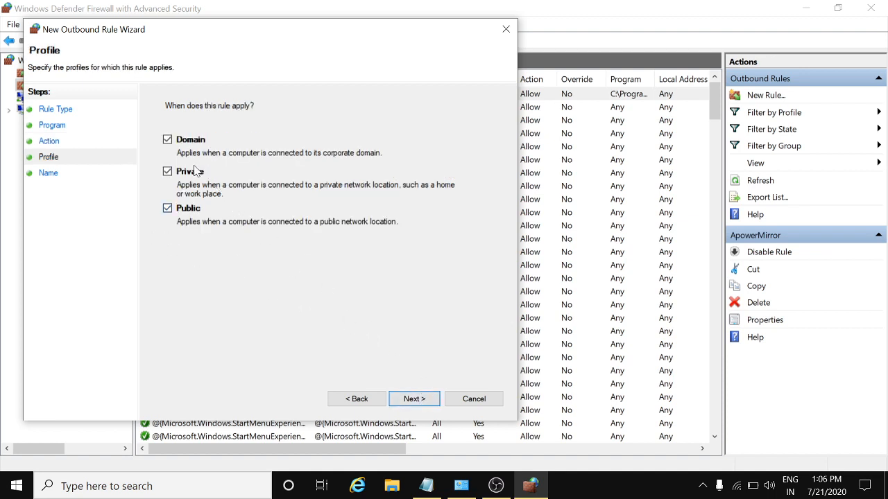
left_click(429, 402)
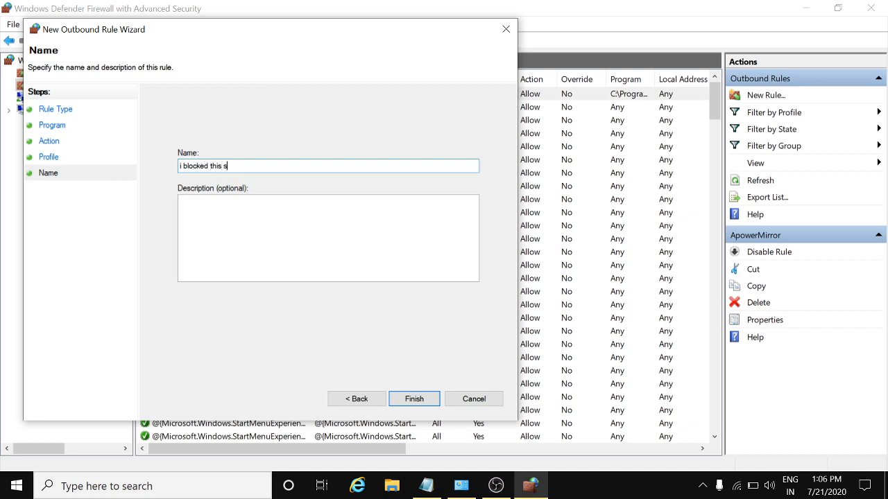
left_click(426, 403)
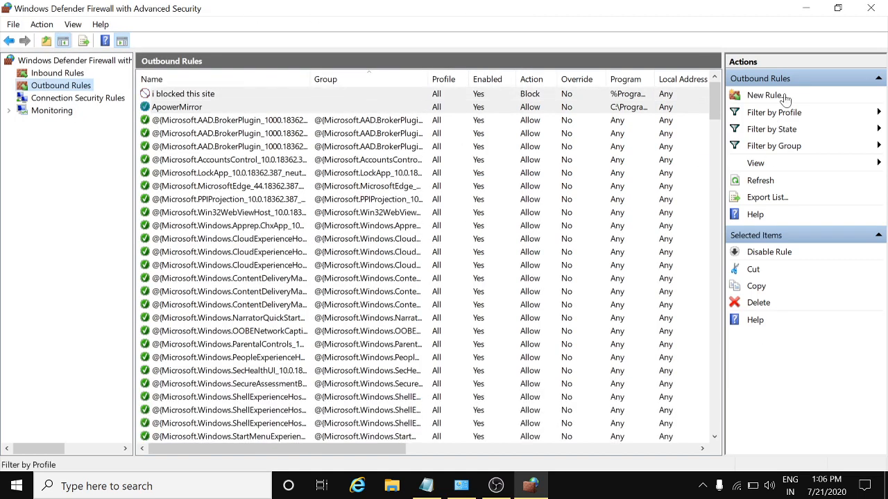
Verify Amazon and Facebook tabs fail to load in Internet Explorer, then return to the firewall
left_click(356, 486)
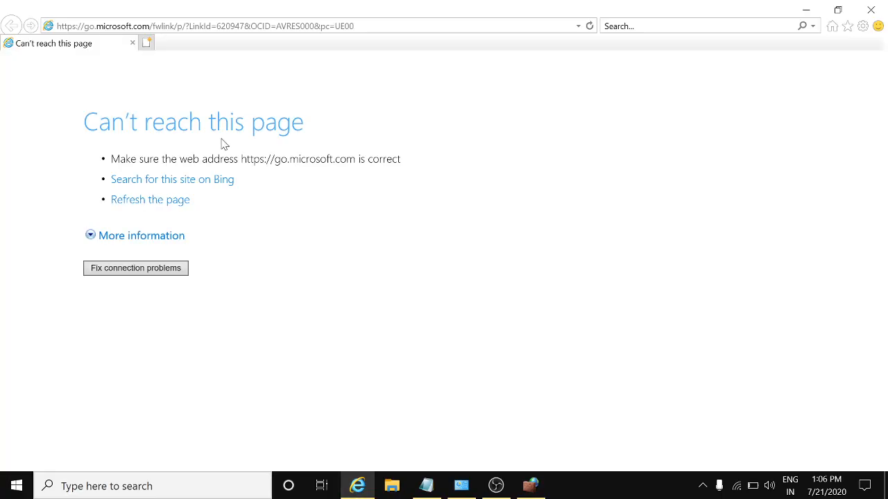
left_click(148, 43)
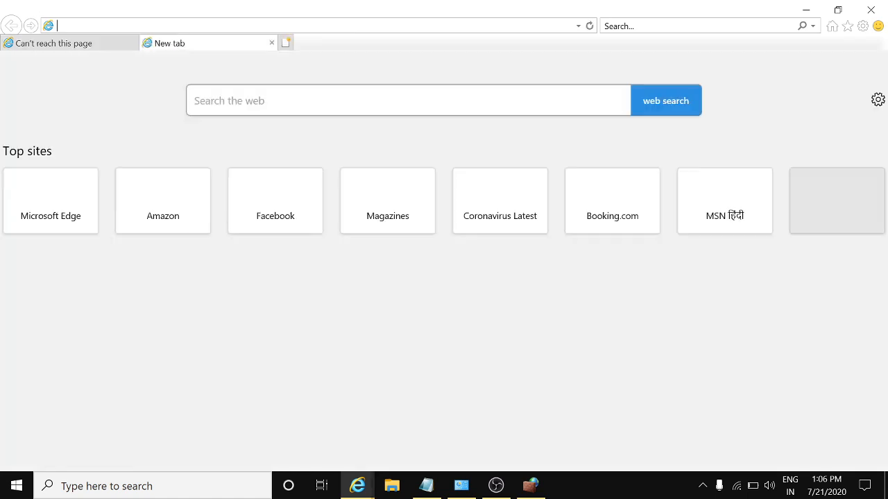
left_click(150, 221)
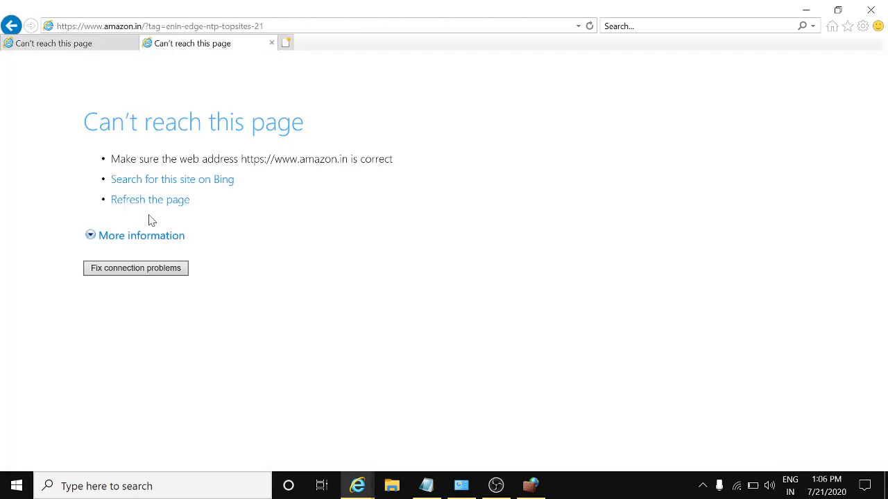
left_click(292, 43)
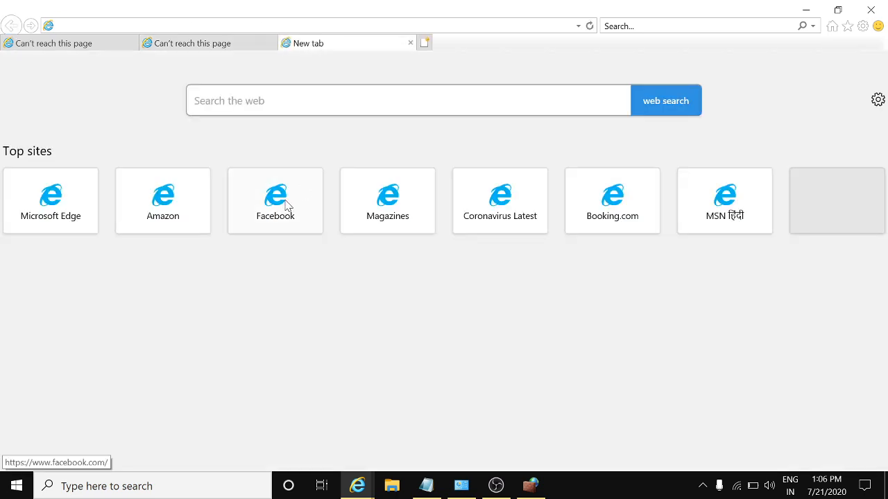
left_click(288, 203)
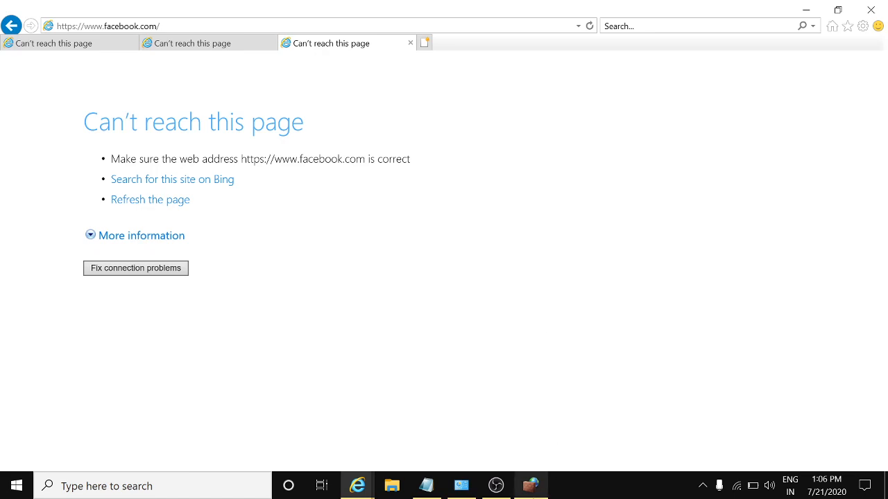
mouse_move(531, 487)
left_click(549, 444)
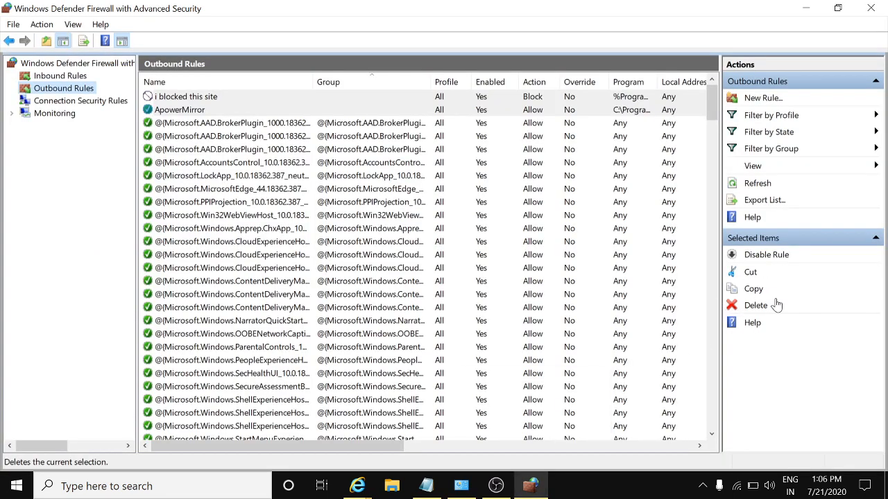
Delete the 'i blocked this site' outbound rule and confirm with Yes
left_click(186, 109)
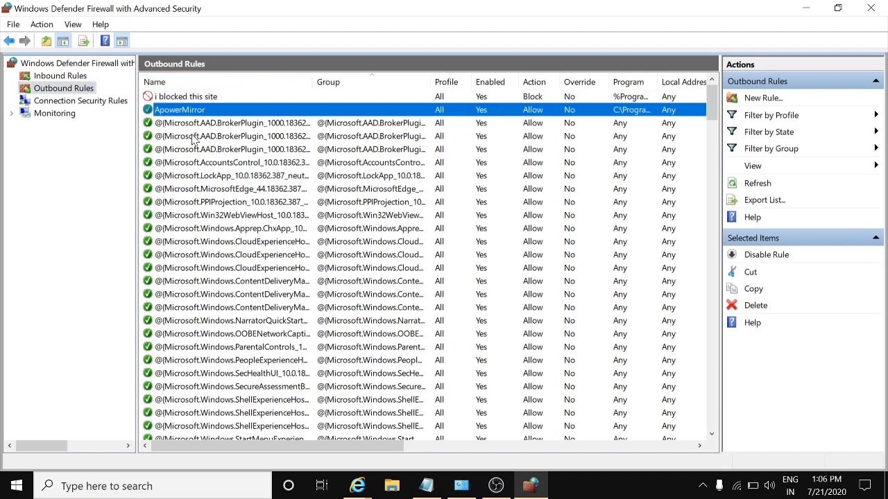
left_click(184, 98)
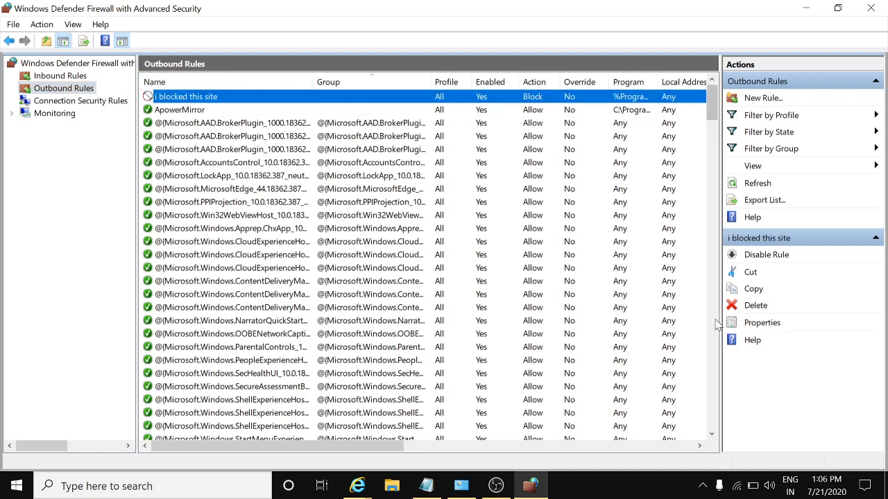
left_click(745, 306)
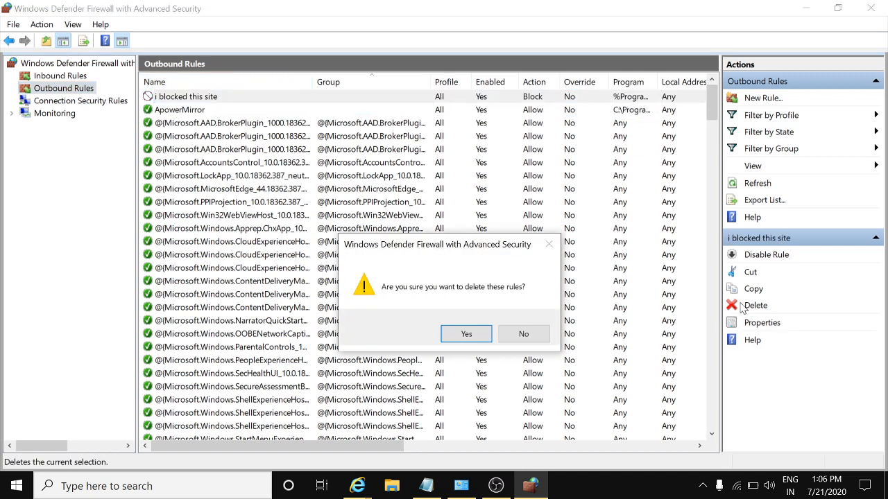
left_click(461, 335)
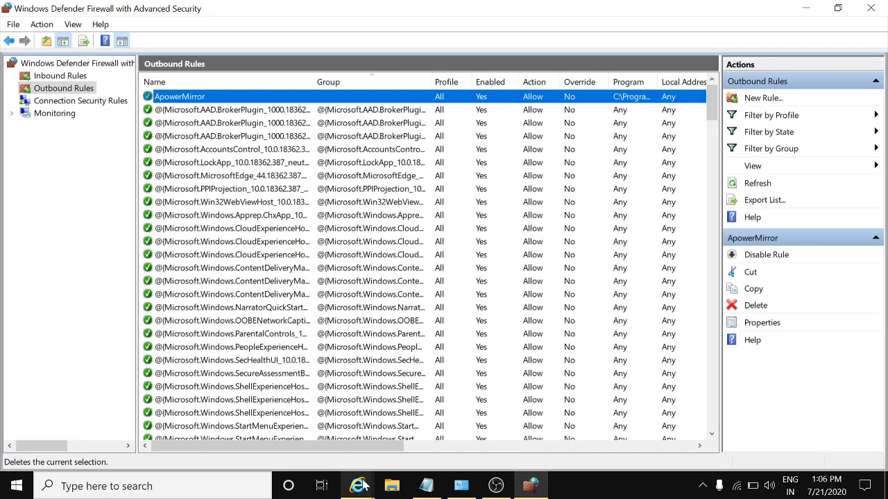
left_click(357, 486)
Refresh Internet Explorer's first tab to reload MSN, then minimize both windows
left_click(230, 451)
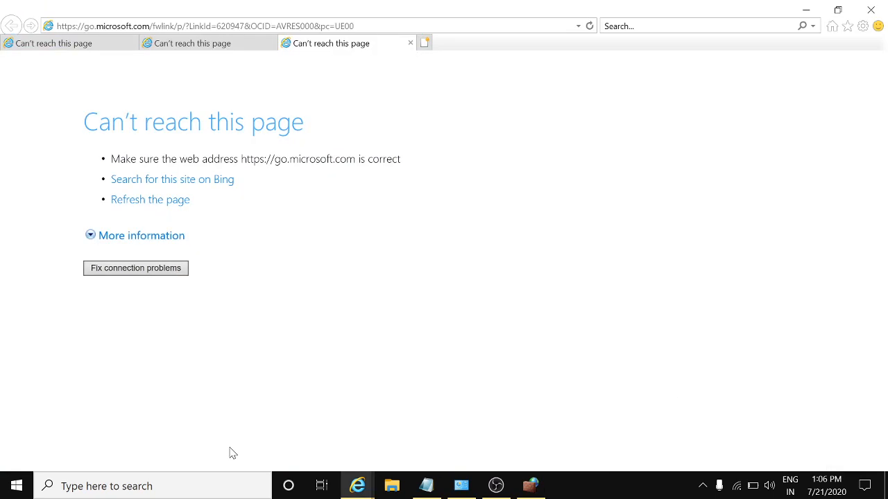
key("F5")
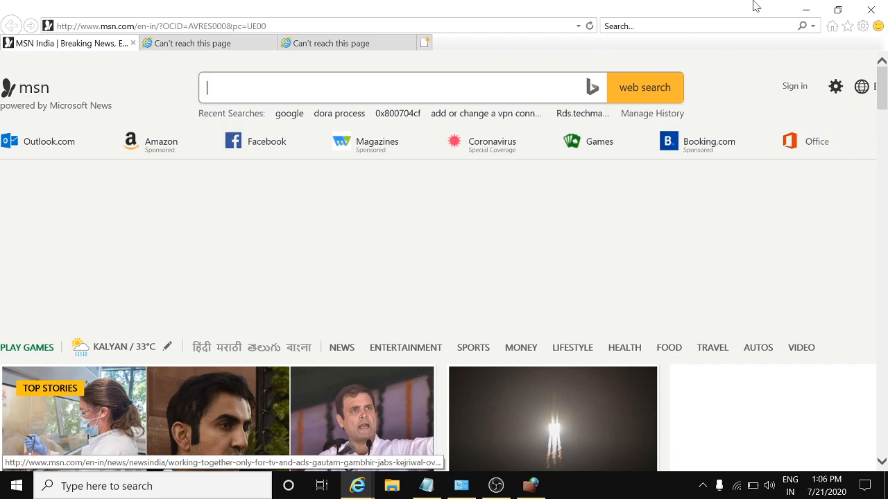
left_click(803, 9)
left_click(803, 10)
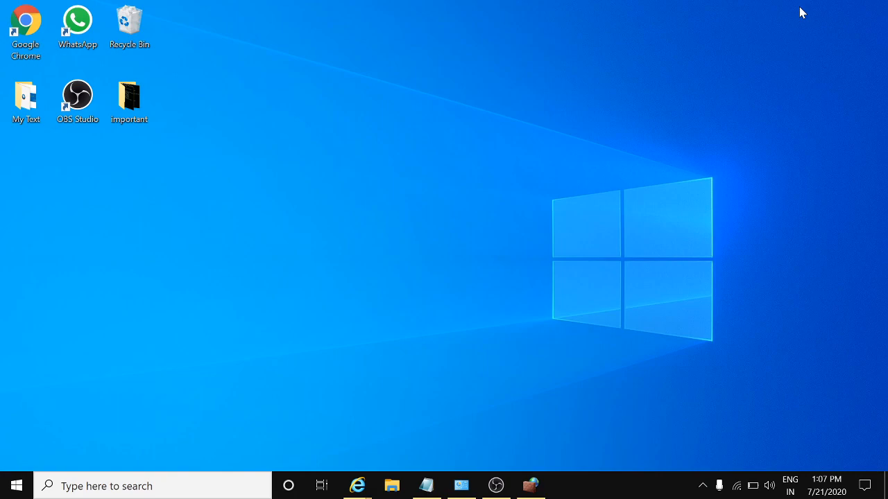
left_click(496, 485)
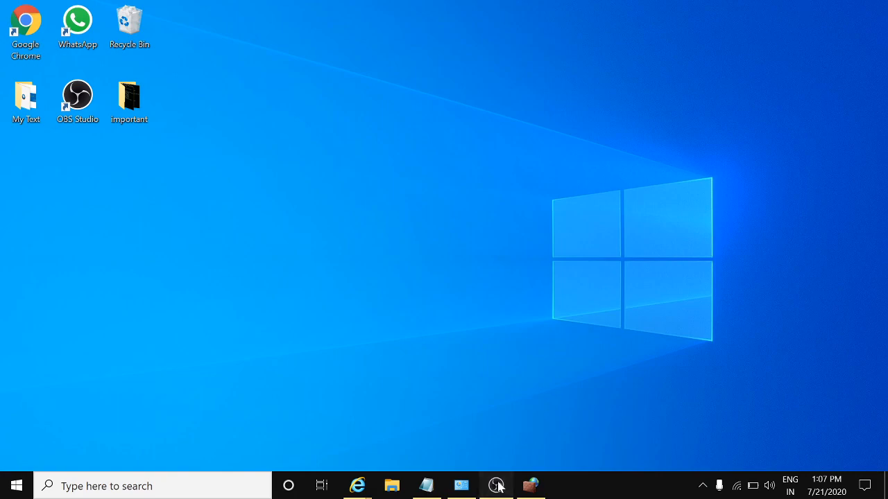